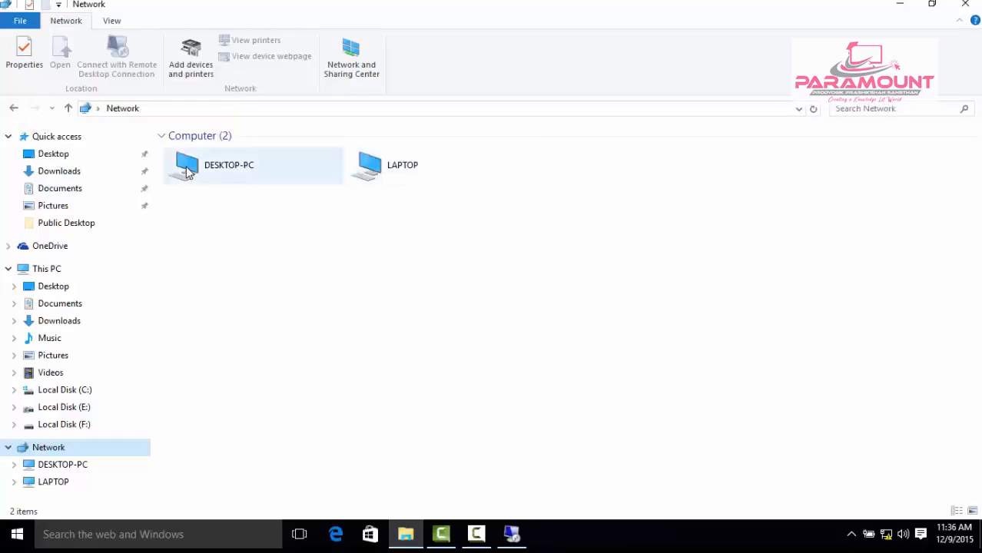
# - Open DESKTOP-PC from the computers listed on the network
pyautogui.doubleClick(187, 169)
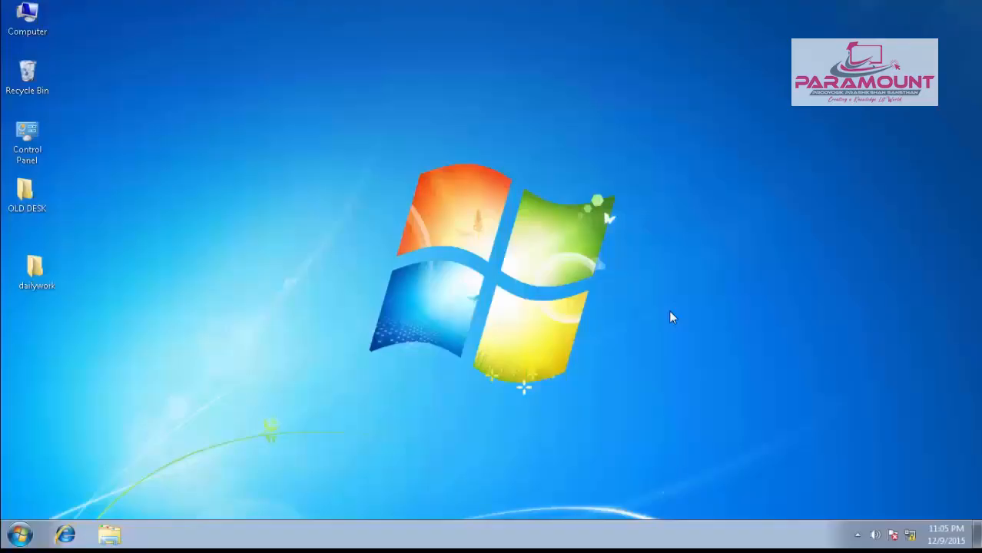
# - On the Windows 7 desktop PC, open the sharing properties of New Volume (D:)
pyautogui.doubleClick(28, 18)
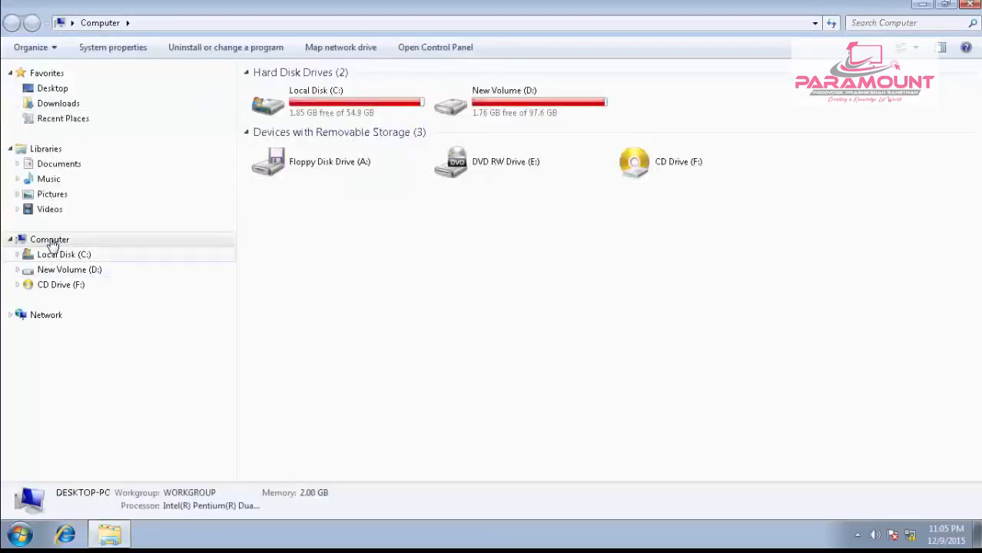
pyautogui.click(50, 242)
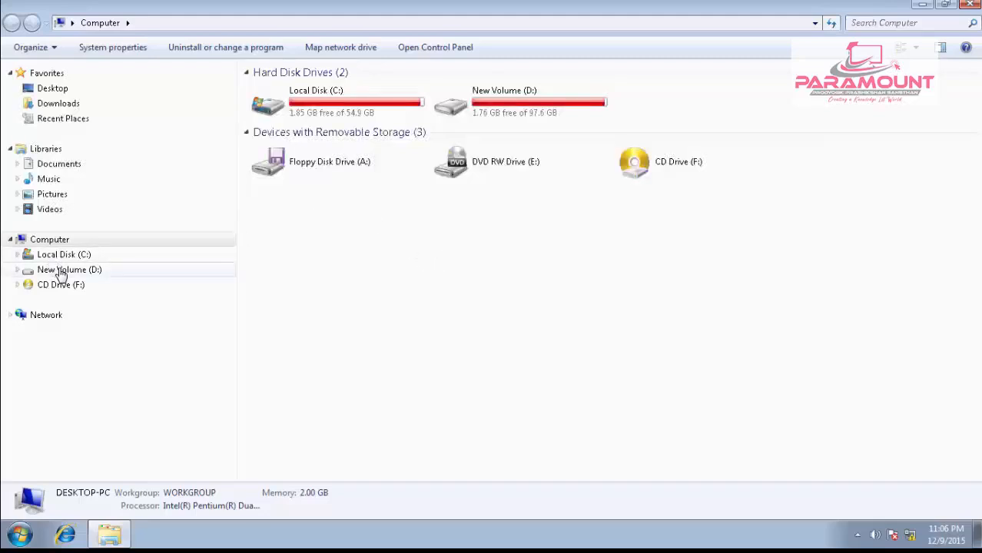
pyautogui.click(505, 113)
pyautogui.rightClick(504, 112)
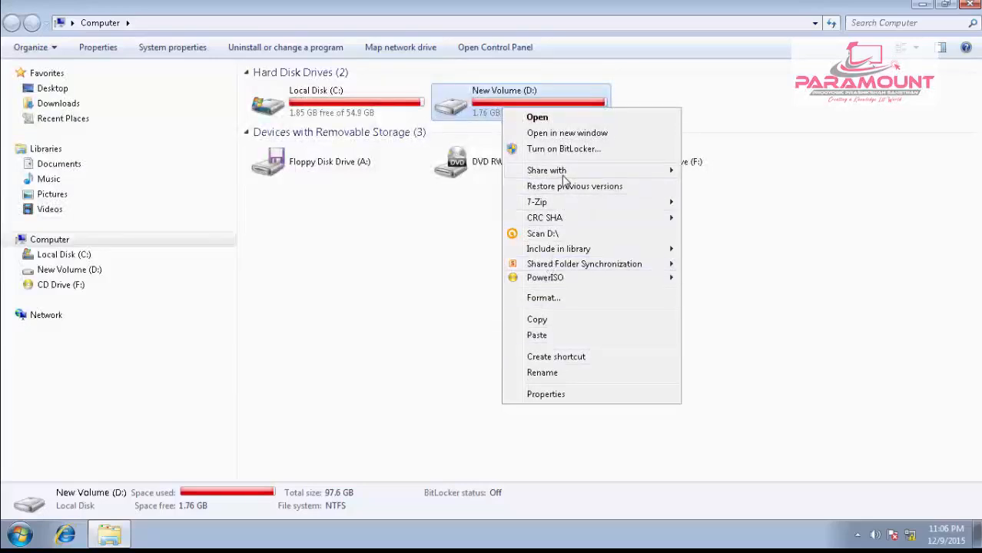
pyautogui.moveTo(563, 175)
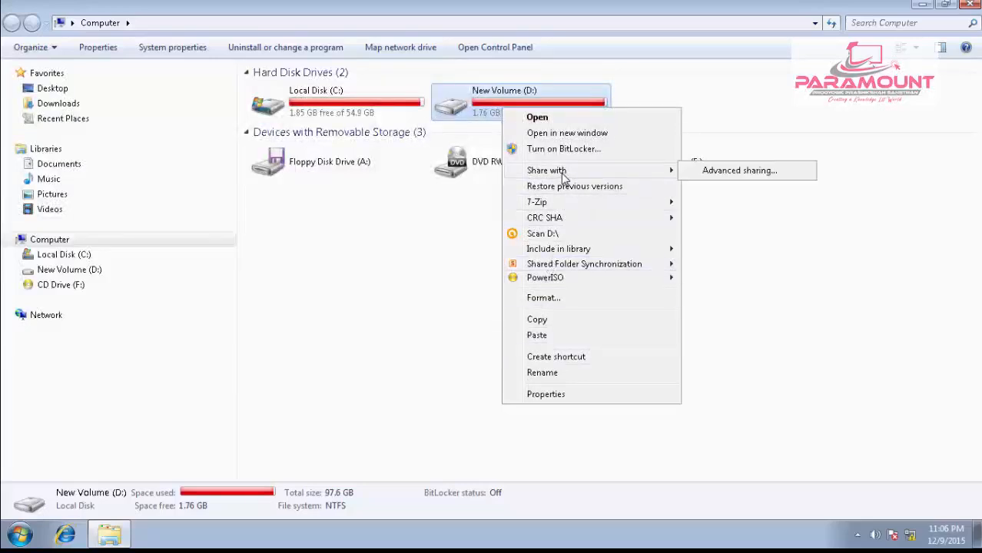
pyautogui.click(722, 175)
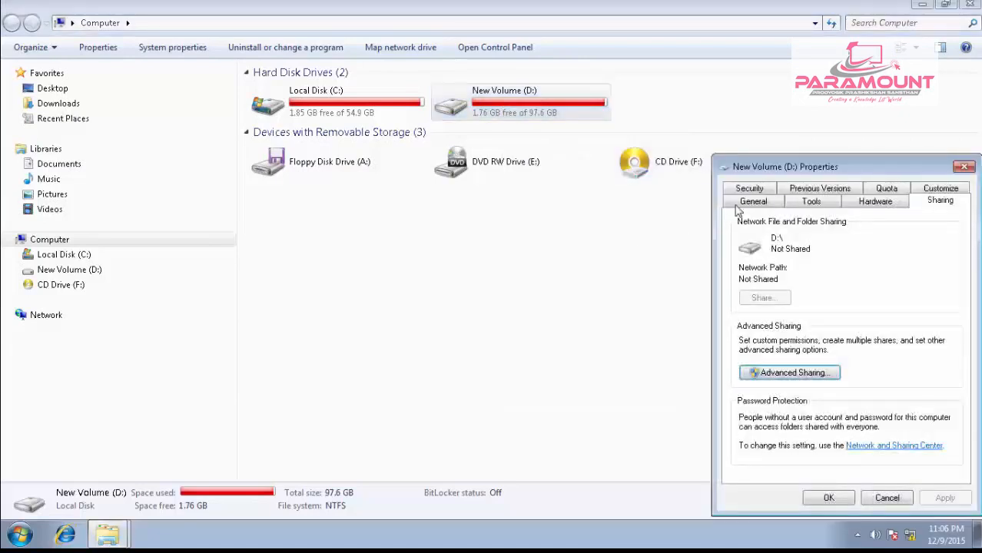
pyautogui.moveTo(796, 166); pyautogui.dragTo(500, 113)
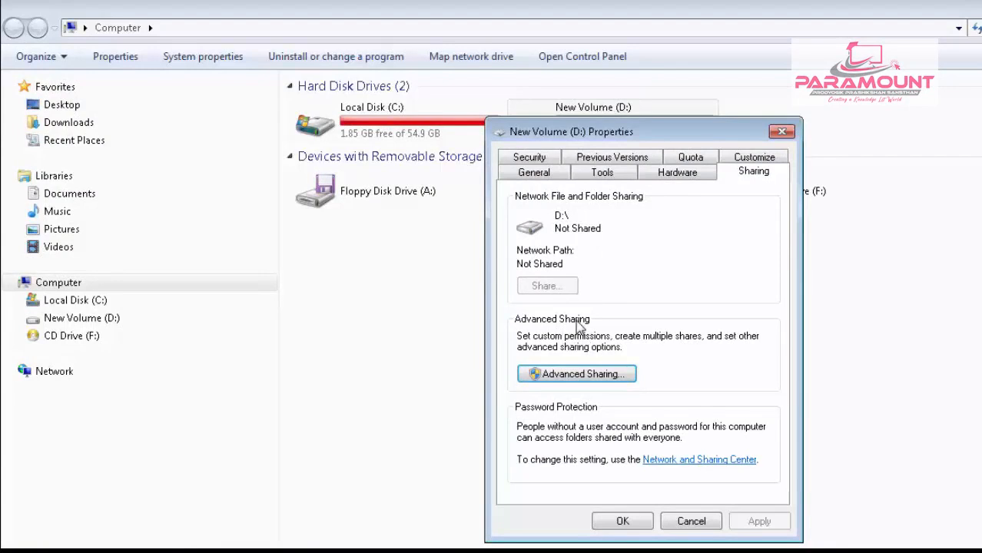
# - Enable sharing of drive D: through Advanced Sharing, keeping D as the share name
pyautogui.click(555, 373)
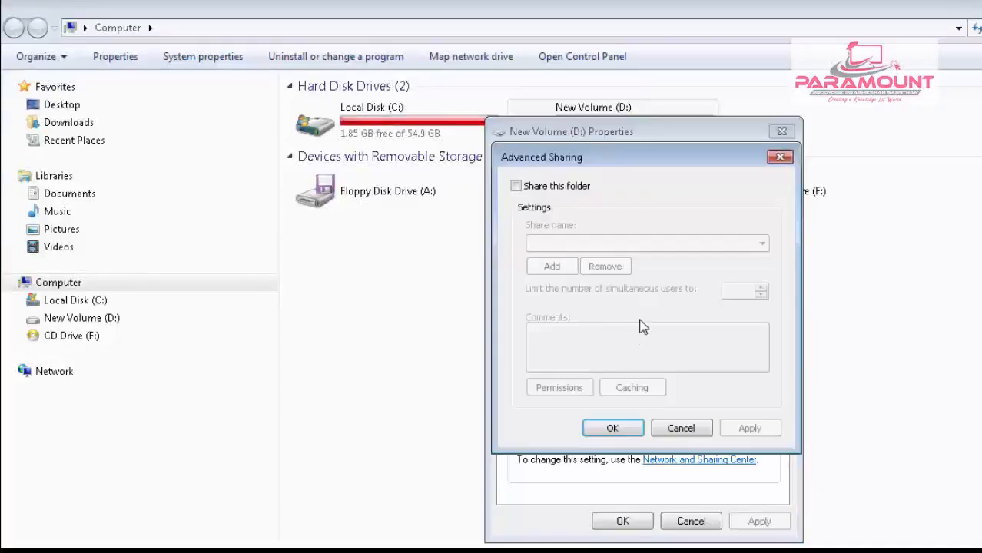
pyautogui.moveTo(606, 158); pyautogui.dragTo(820, 138)
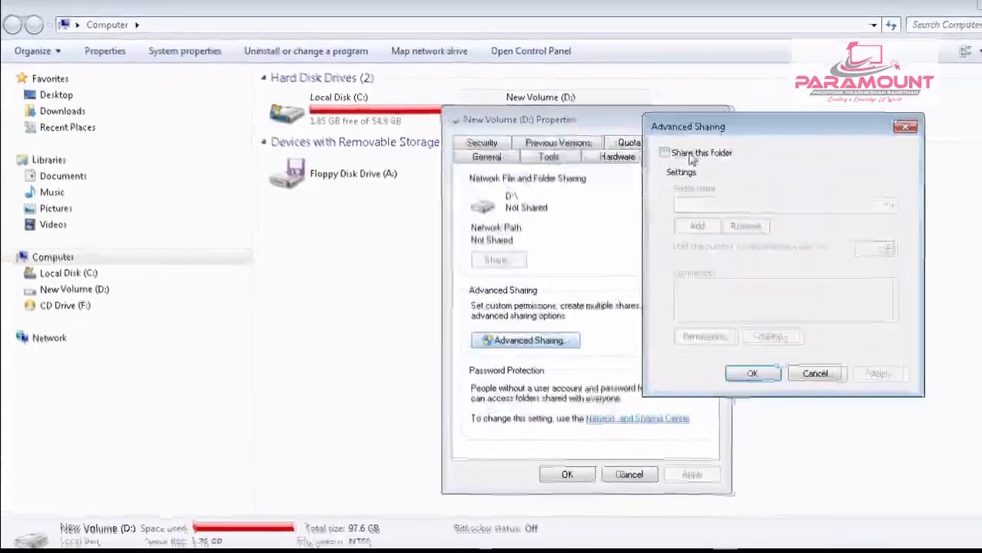
pyautogui.moveTo(700, 127); pyautogui.dragTo(689, 198)
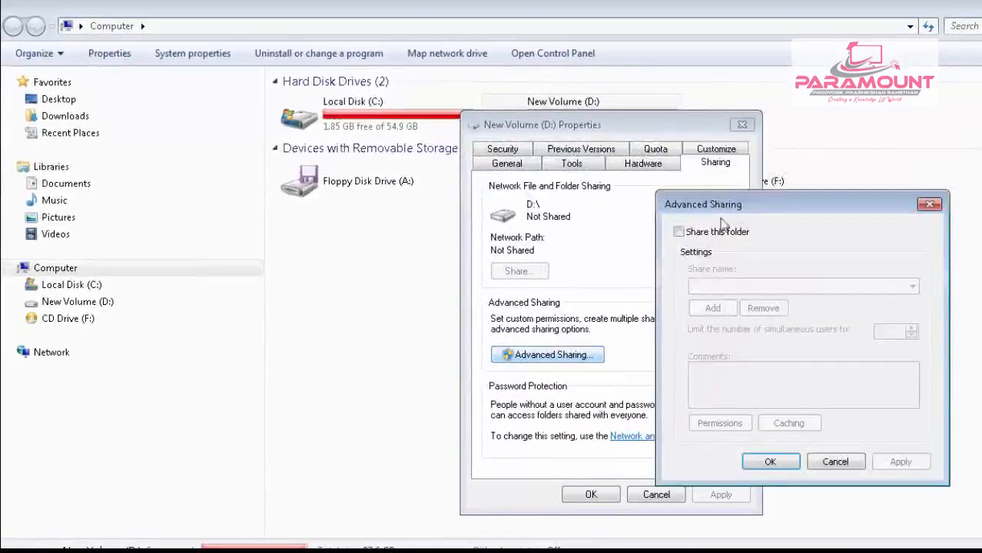
pyautogui.click(680, 232)
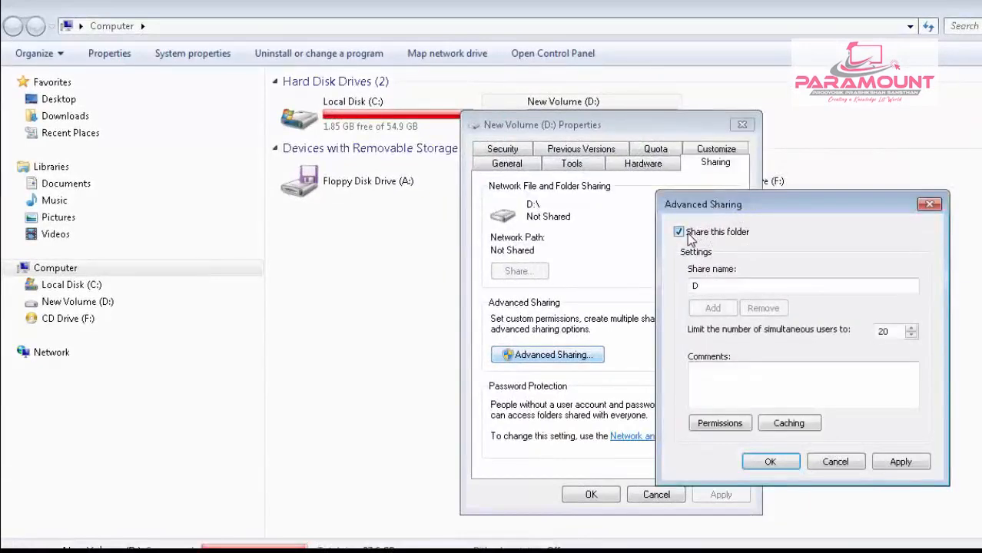
pyautogui.click(716, 285)
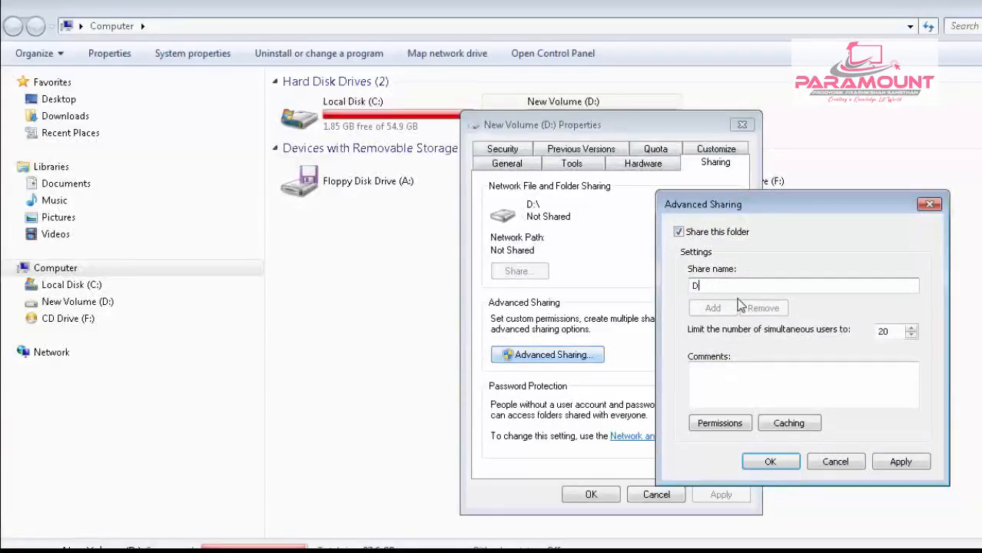
# - Allow Everyone full control in the share permissions of D, apply the sharing settings and close the drive's properties
pyautogui.click(726, 423)
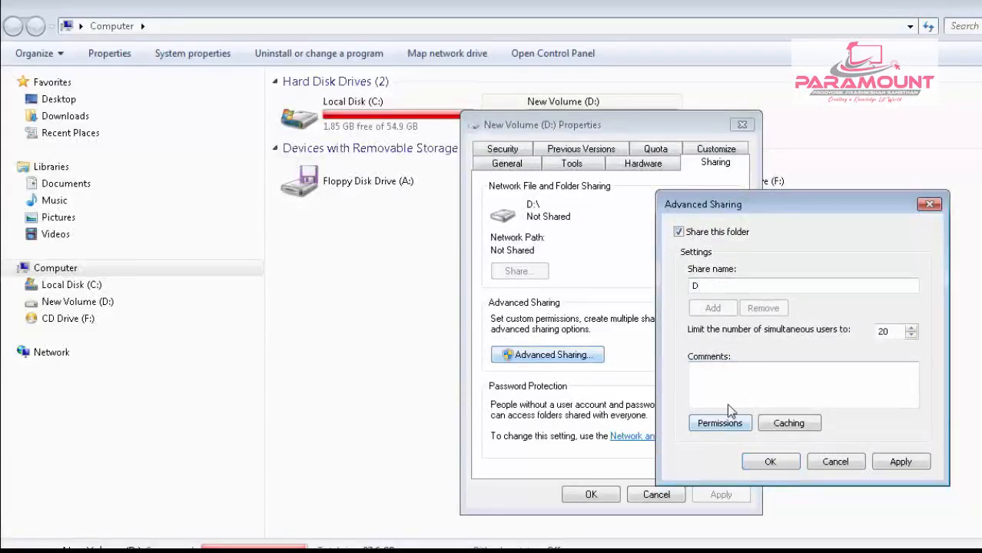
pyautogui.click(728, 423)
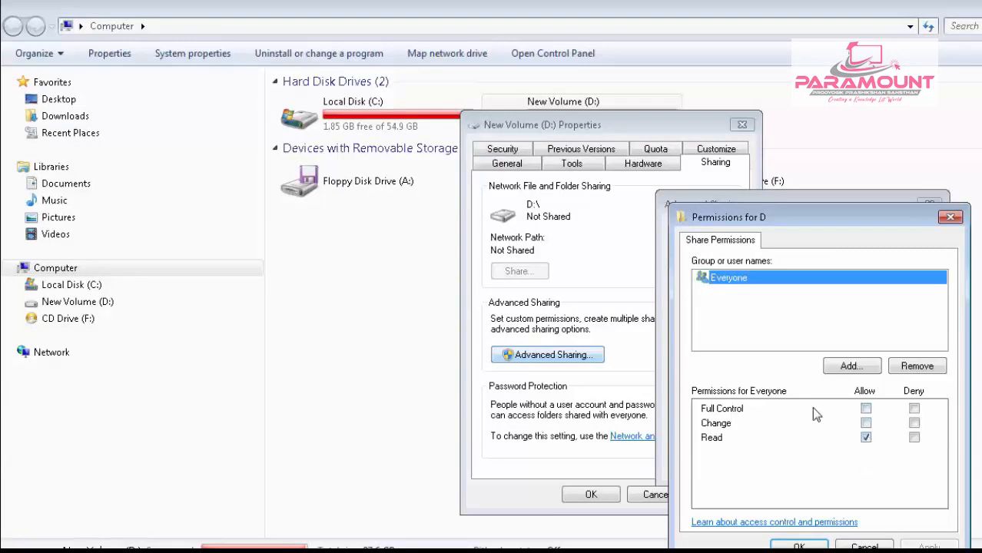
pyautogui.click(866, 410)
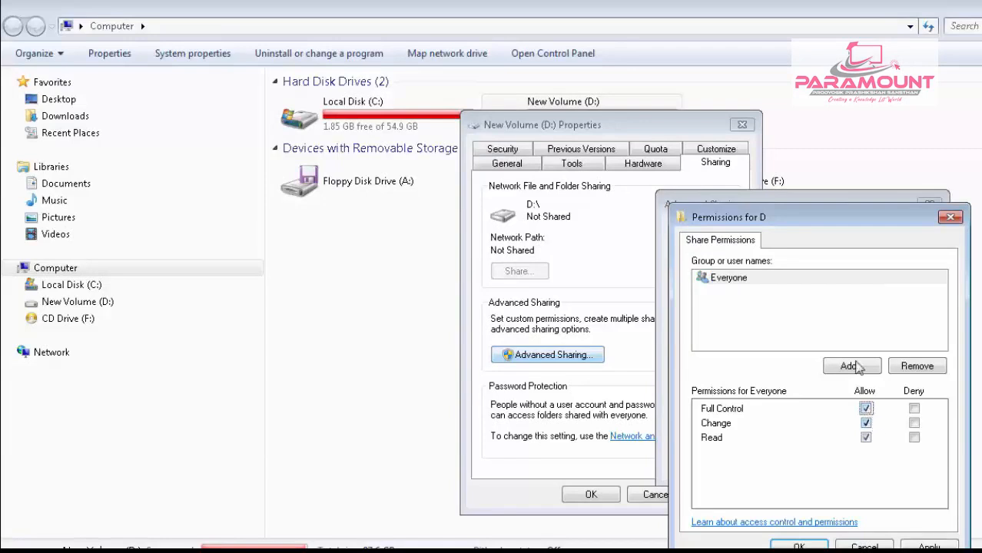
pyautogui.click(866, 407)
pyautogui.click(866, 408)
pyautogui.click(928, 546)
pyautogui.click(799, 546)
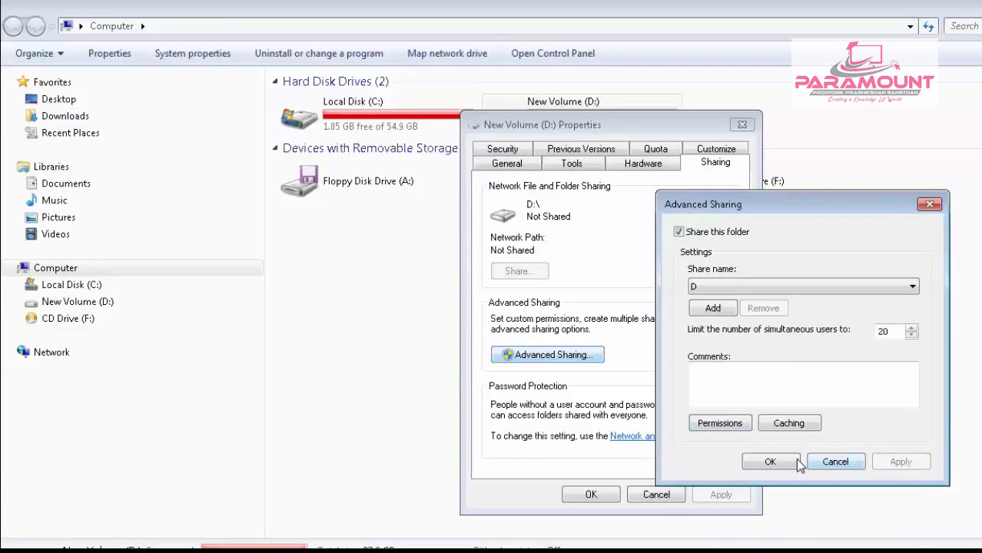
pyautogui.click(771, 461)
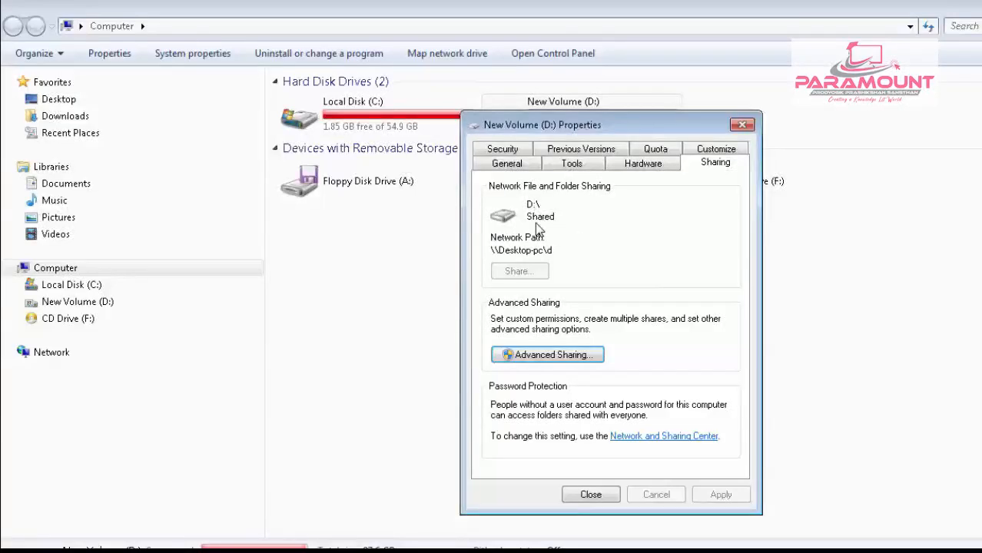
pyautogui.click(588, 496)
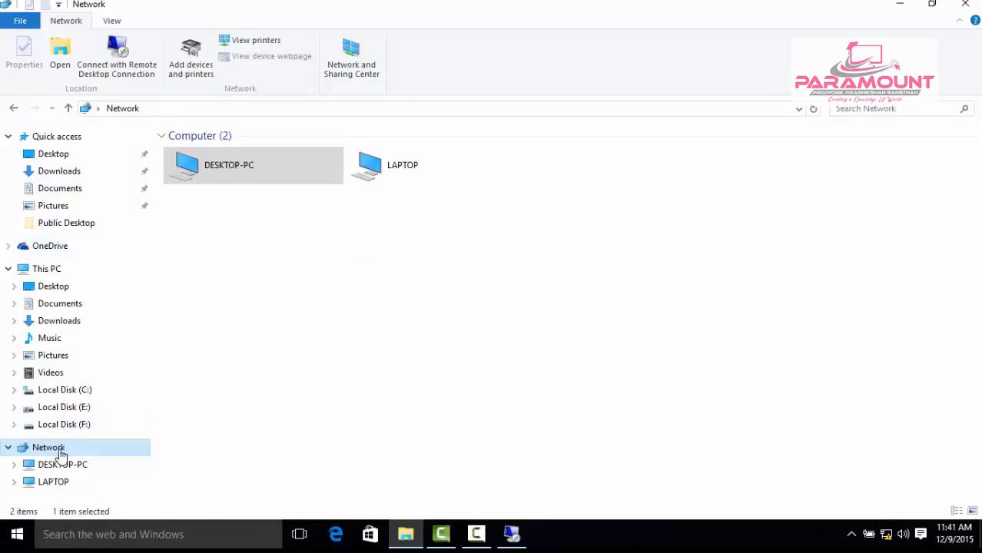
# - On the Windows 10 laptop, browse to DESKTOP-PC on the network and try to open its shared folder d
pyautogui.click(482, 252)
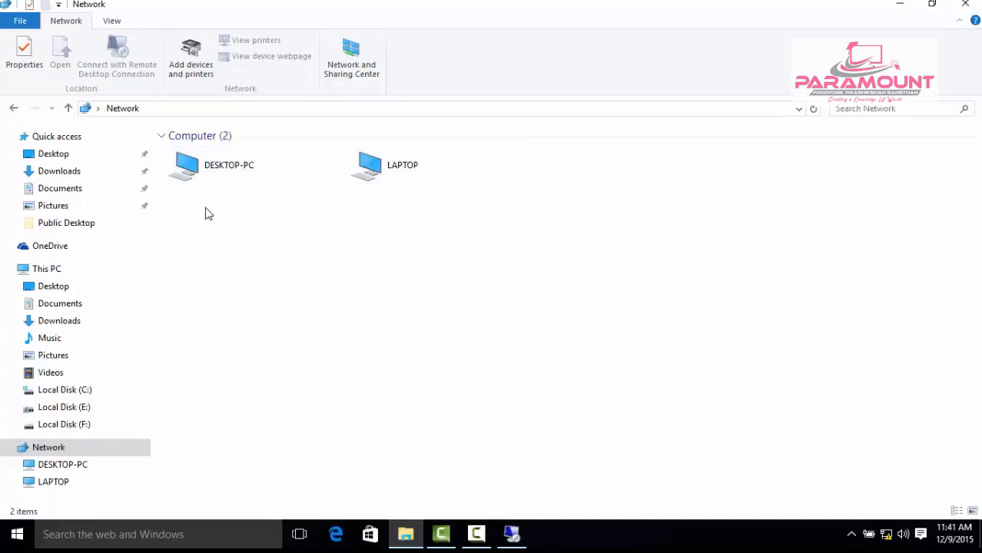
pyautogui.click(244, 171)
pyautogui.doubleClick(244, 171)
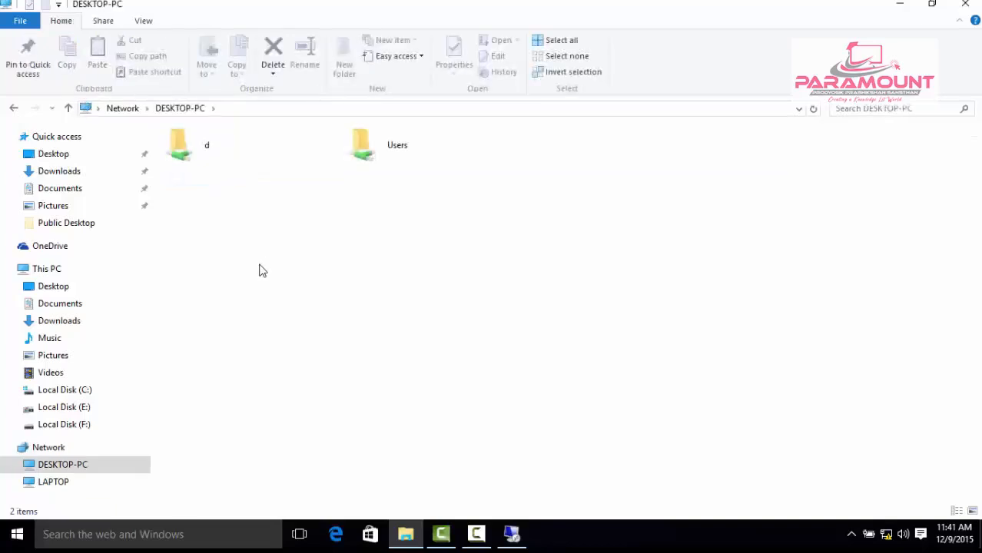
pyautogui.doubleClick(215, 156)
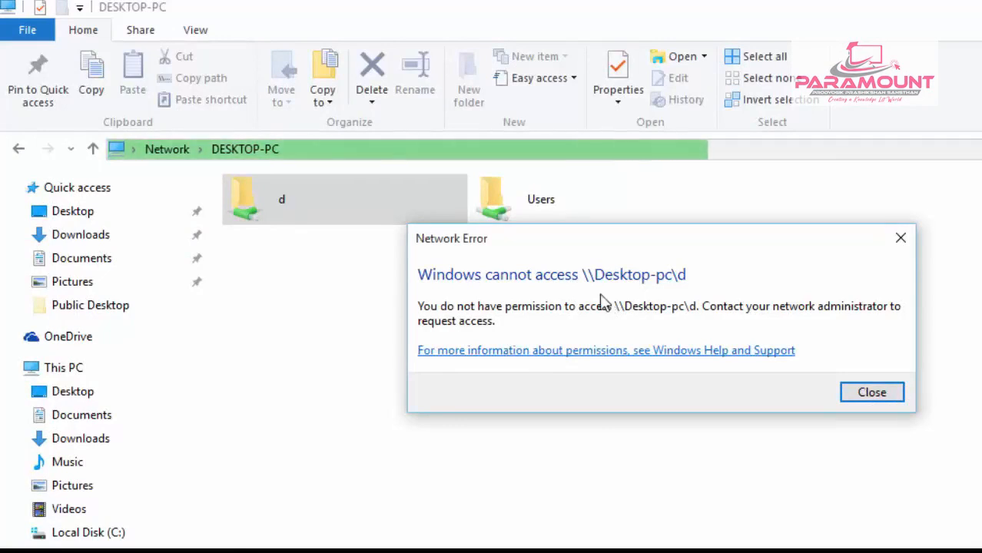
pyautogui.click(880, 399)
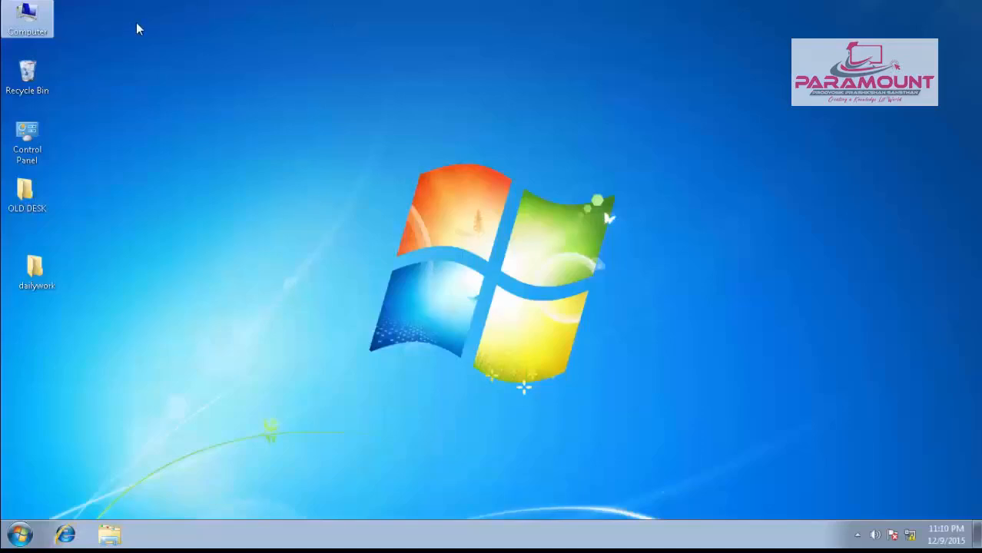
# - Switch back to the Windows 7 desktop PC and reopen the sharing properties of New Volume (D:)
pyautogui.doubleClick(40, 15)
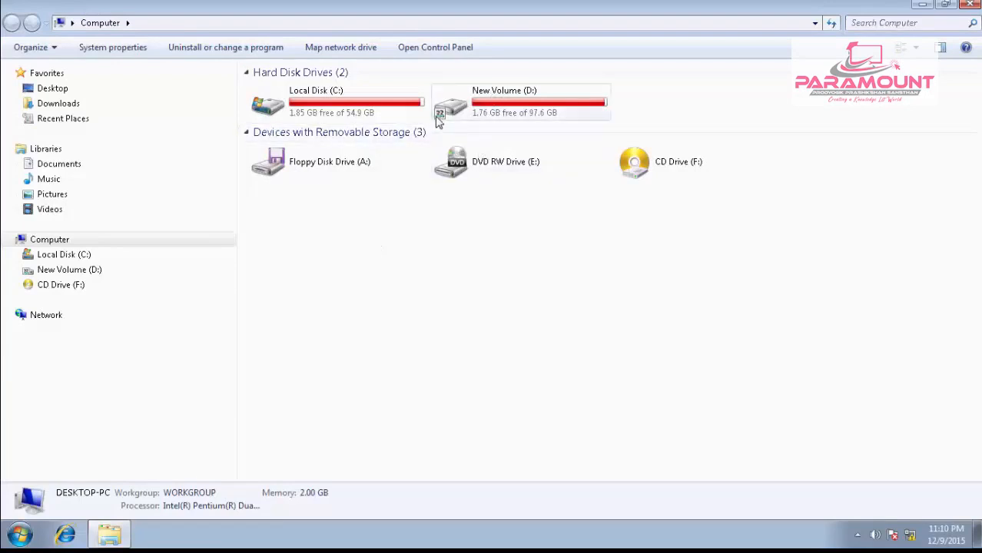
pyautogui.moveTo(444, 125)
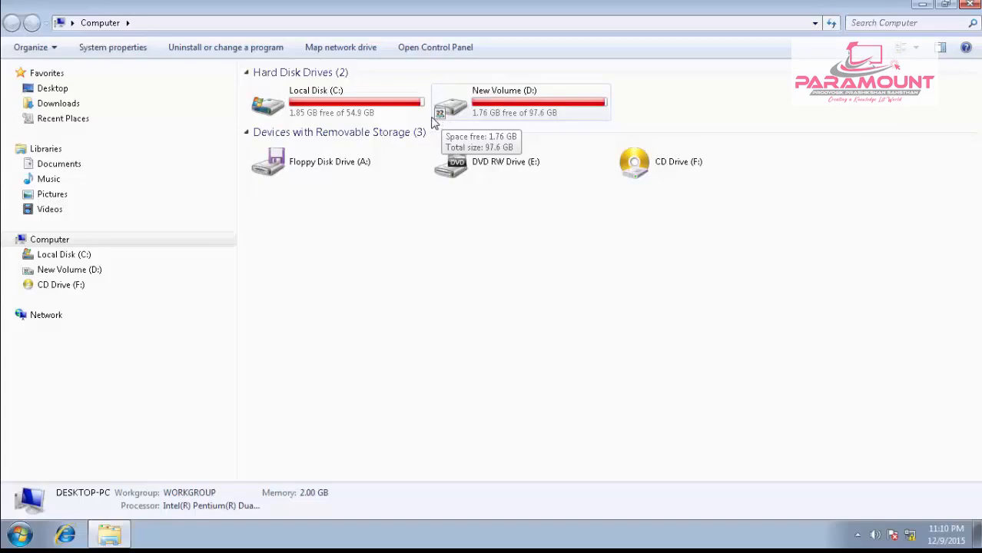
pyautogui.rightClick(507, 112)
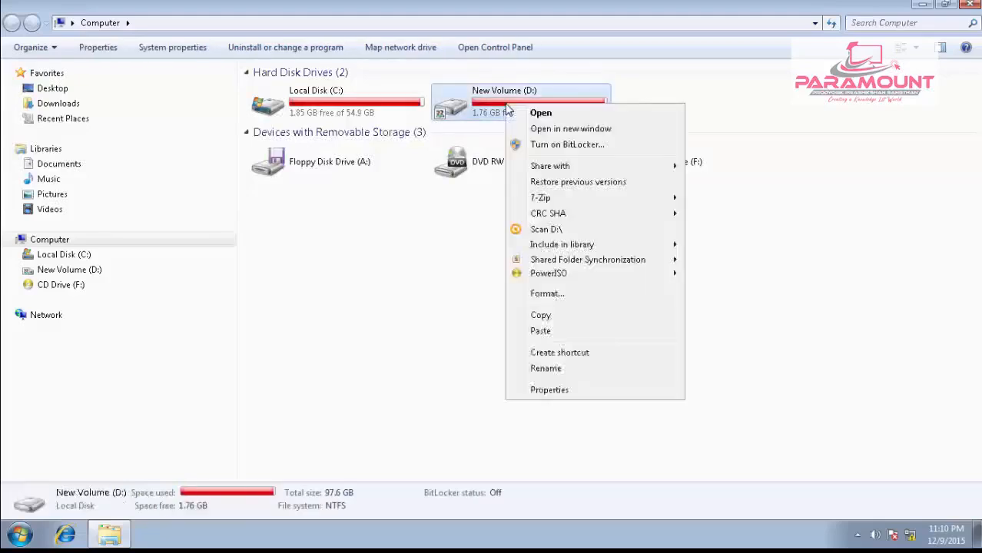
pyautogui.moveTo(577, 170)
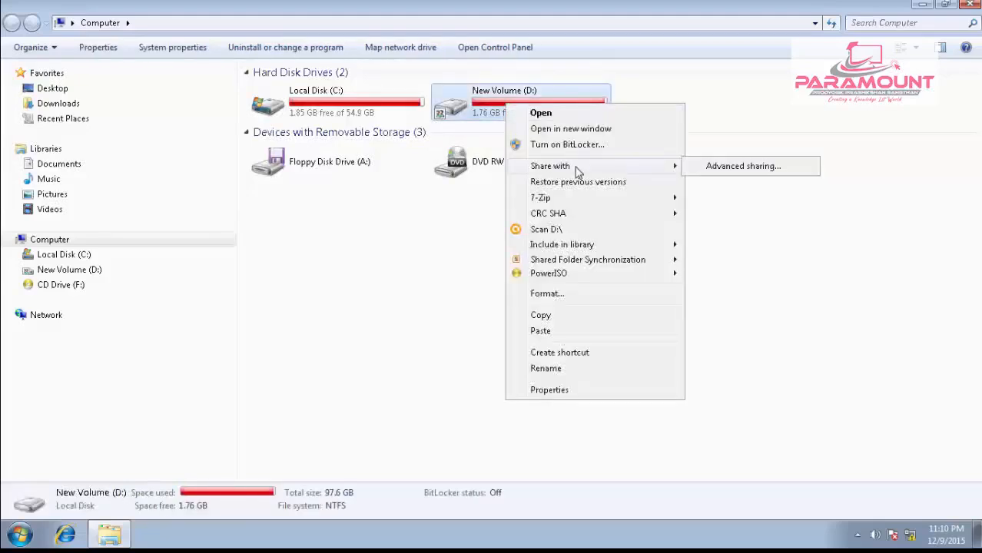
pyautogui.click(726, 167)
pyautogui.moveTo(794, 175); pyautogui.dragTo(447, 131)
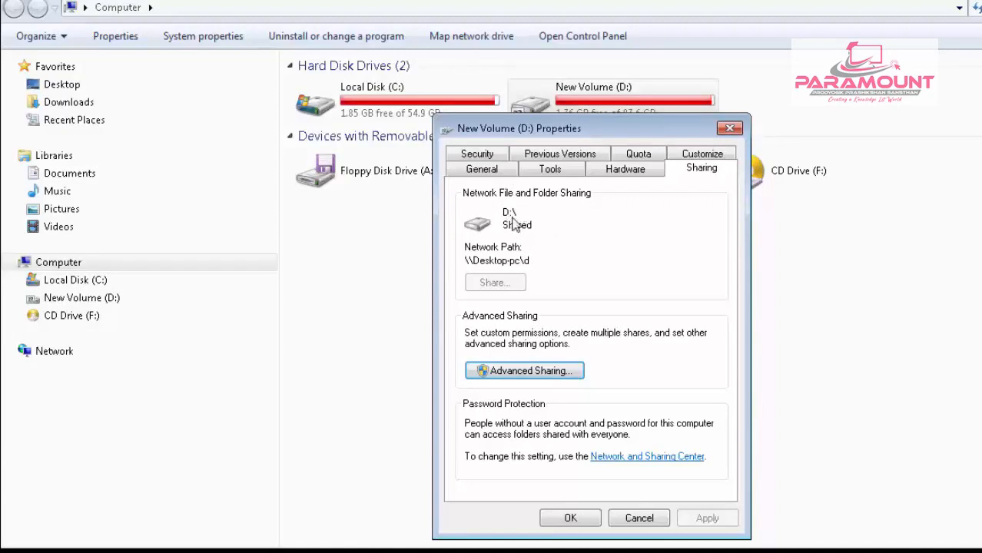
# - Add the group Everyone to the security permissions of New Volume (D:)
pyautogui.click(478, 154)
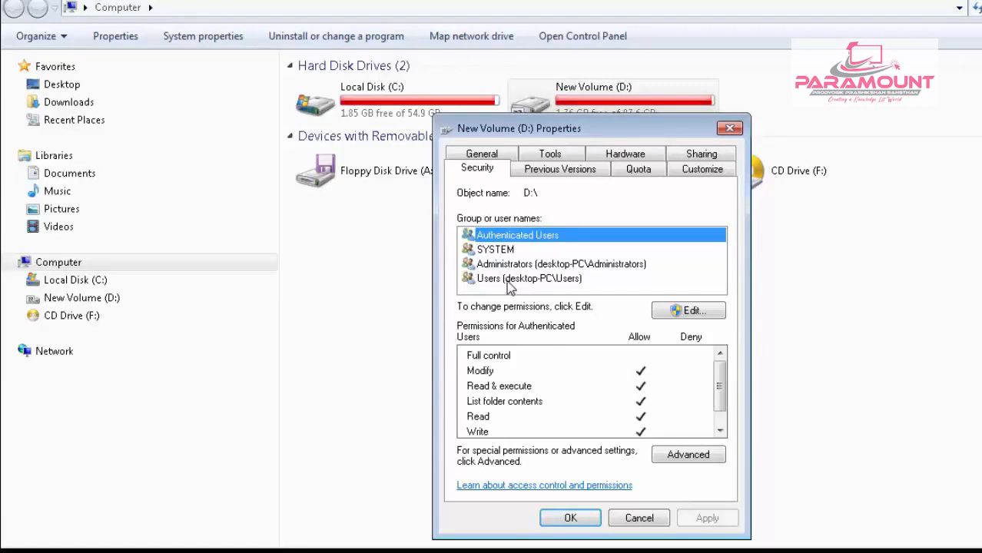
pyautogui.click(678, 311)
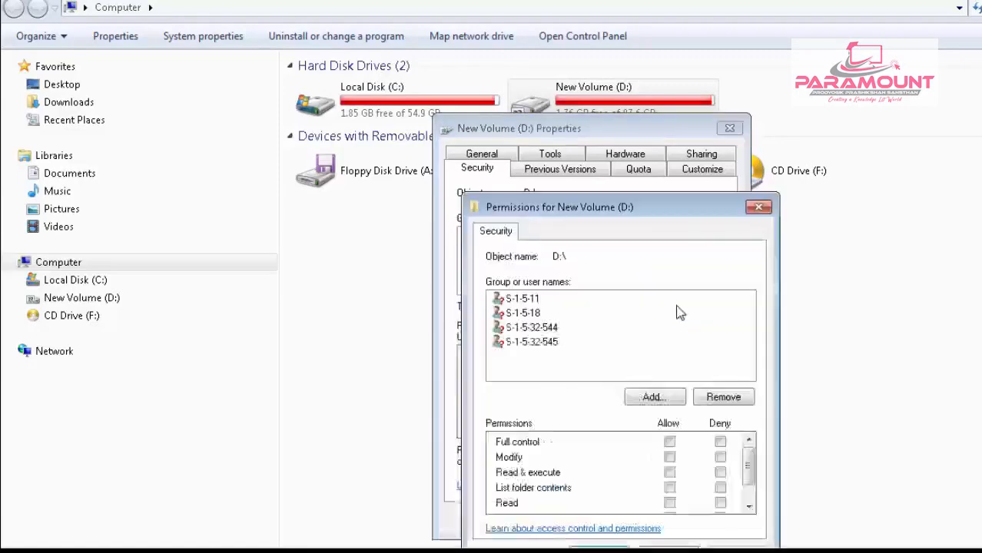
pyautogui.click(655, 398)
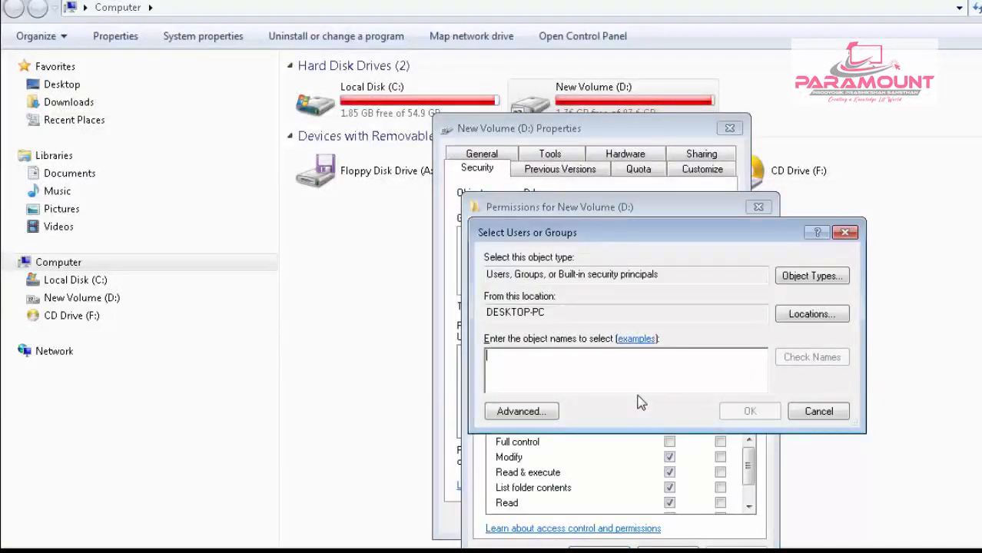
pyautogui.write('EVE')
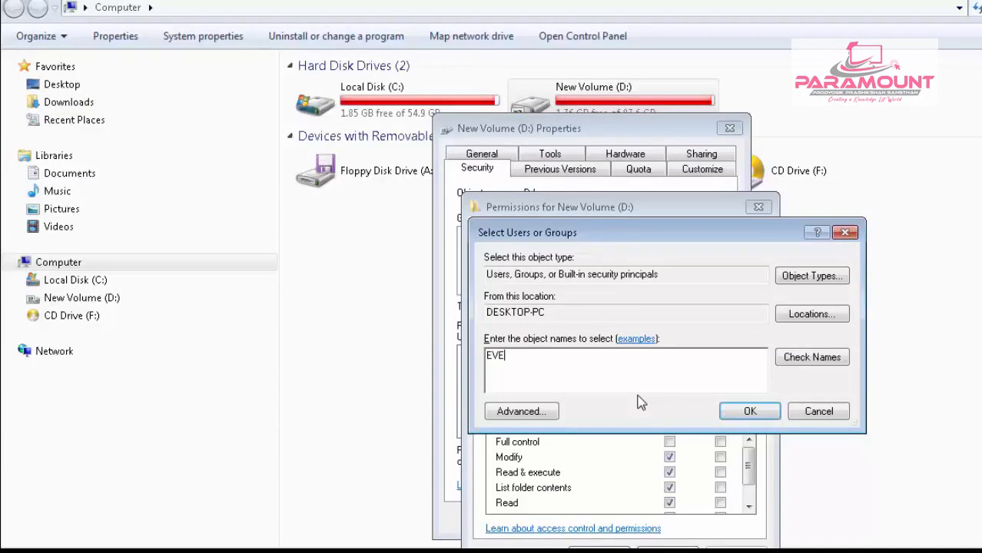
pyautogui.write('RYONE')
pyautogui.click(749, 411)
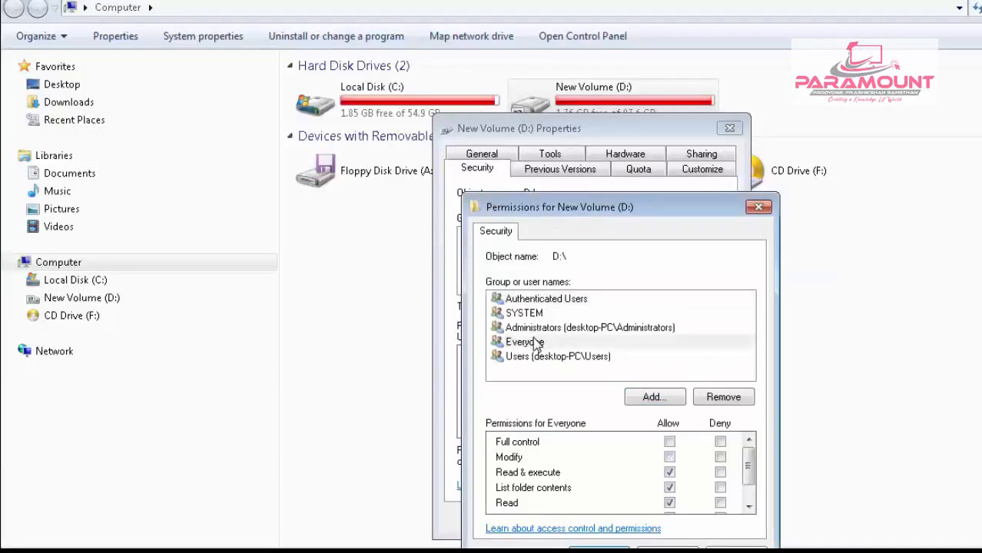
# - Allow Everyone full control in the security permissions of New Volume (D:), then apply and confirm the change
pyautogui.click(539, 342)
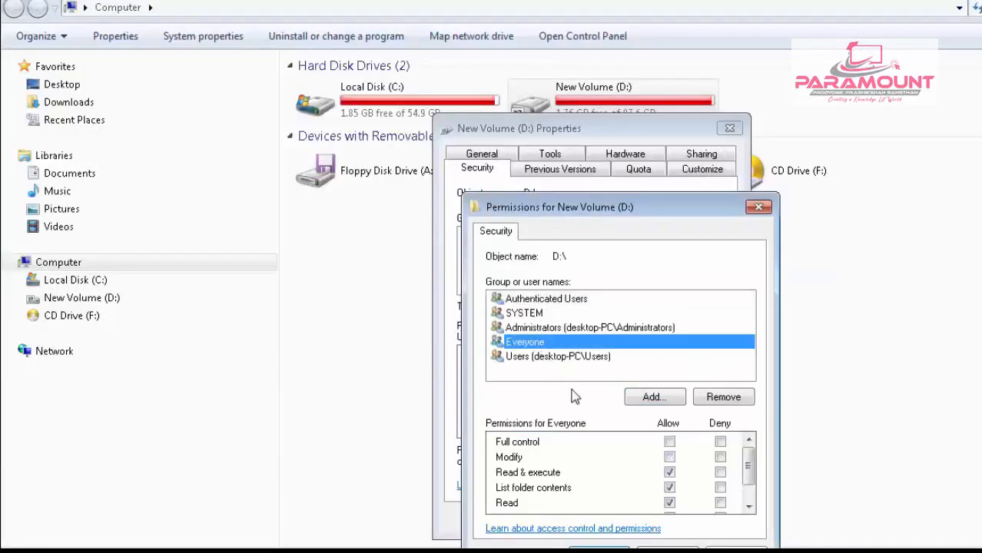
pyautogui.click(669, 442)
pyautogui.scroll(-1, 670, 498)
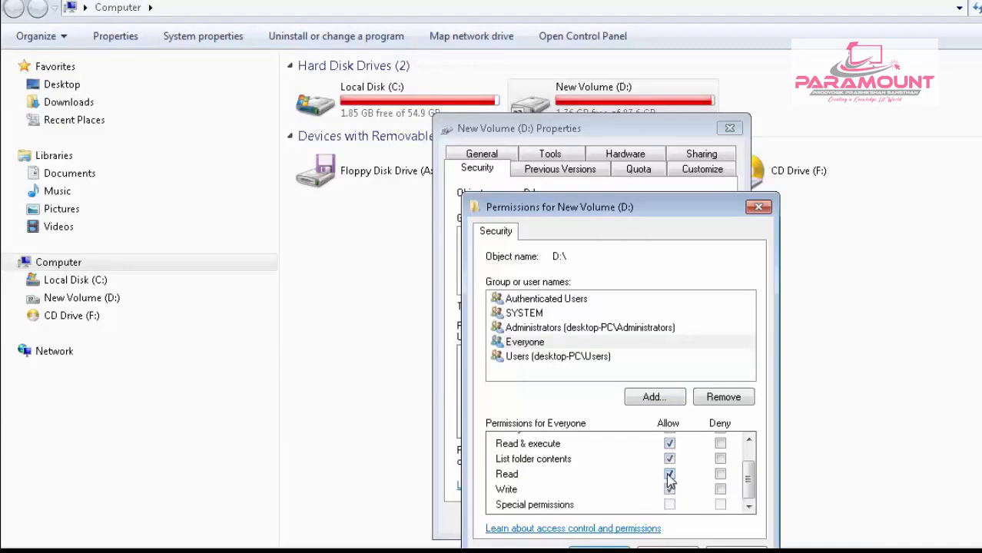
pyautogui.scroll(1, 669, 478)
pyautogui.scroll(-1, 669, 477)
pyautogui.scroll(2, 612, 461)
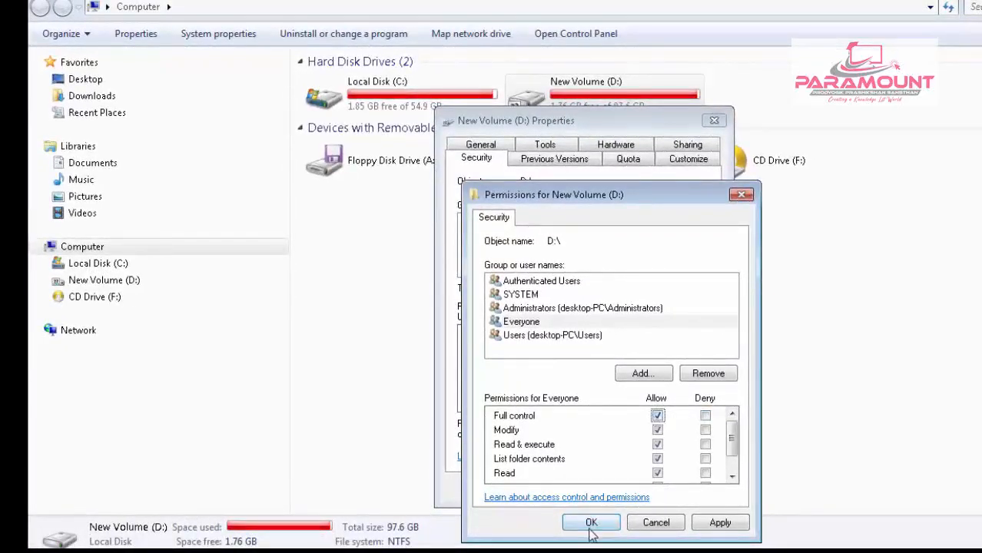
pyautogui.click(702, 531)
pyautogui.click(597, 525)
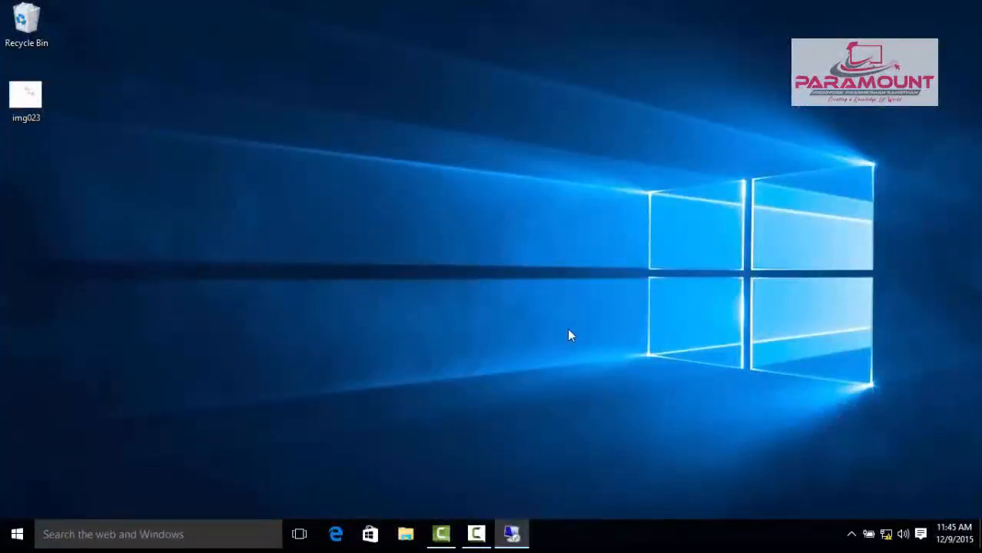
# - On the Windows 10 laptop, browse the network to DESKTOP-PC and open its shared folder d
pyautogui.click(407, 524)
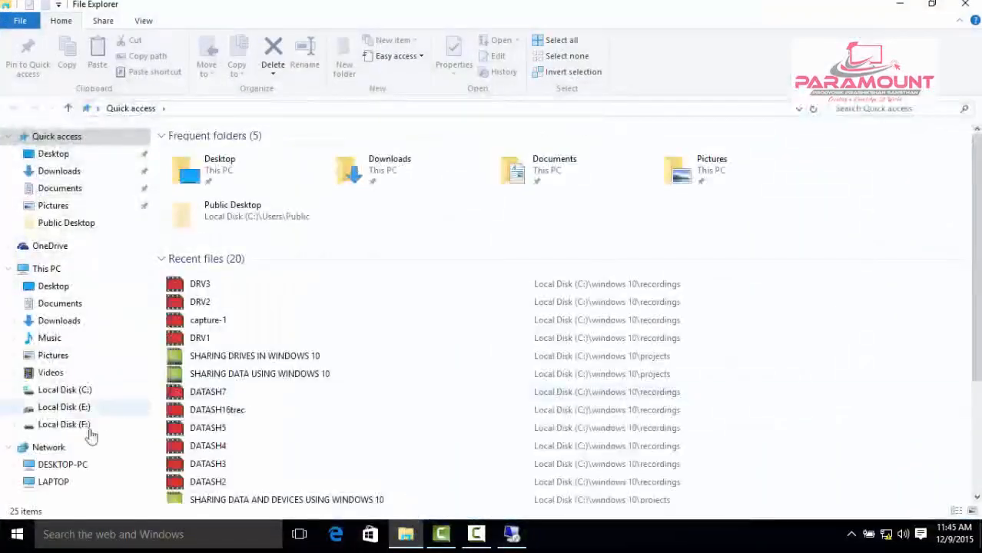
pyautogui.click(63, 449)
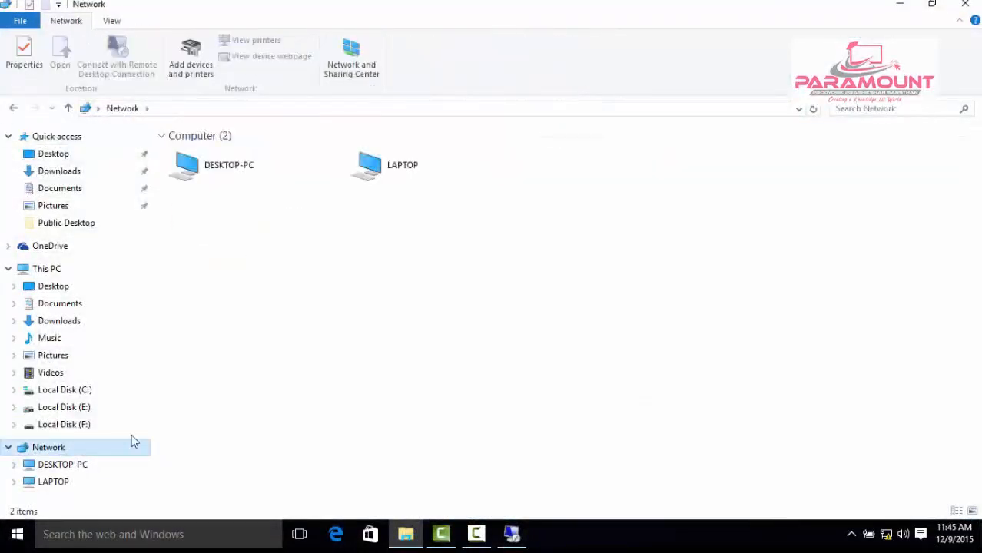
pyautogui.doubleClick(218, 166)
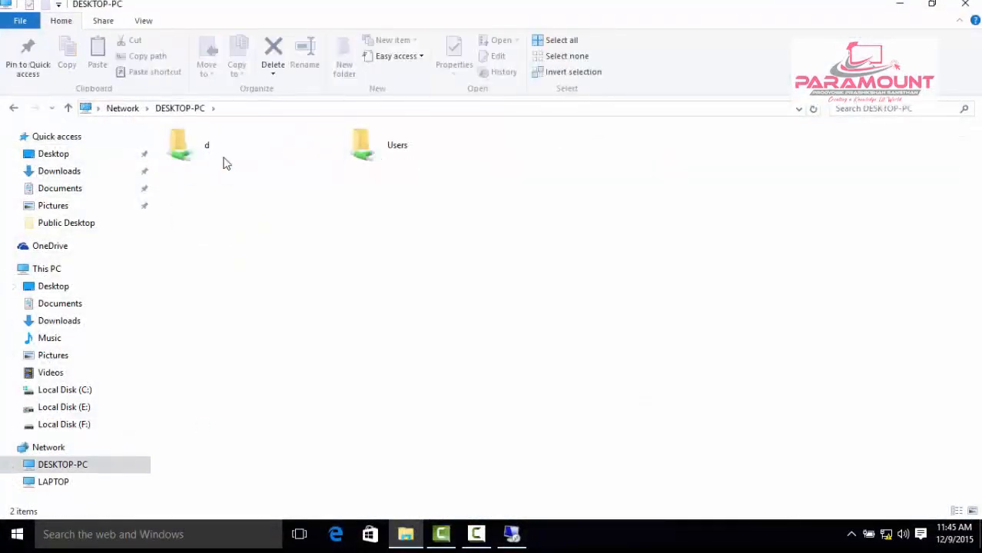
pyautogui.doubleClick(213, 146)
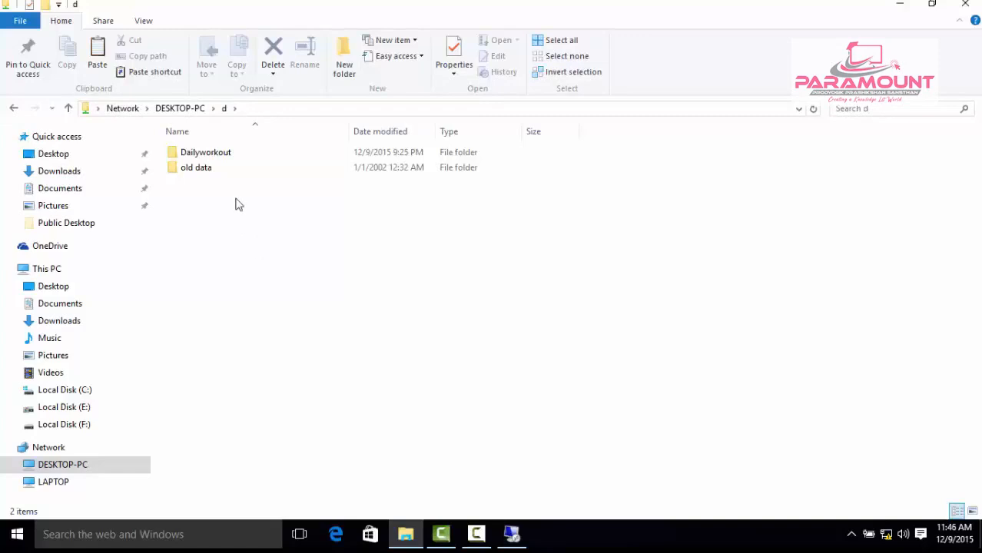
# - Copy the file daily workout details from the shared Dailyworkout folder to the laptop's desktop
pyautogui.doubleClick(205, 153)
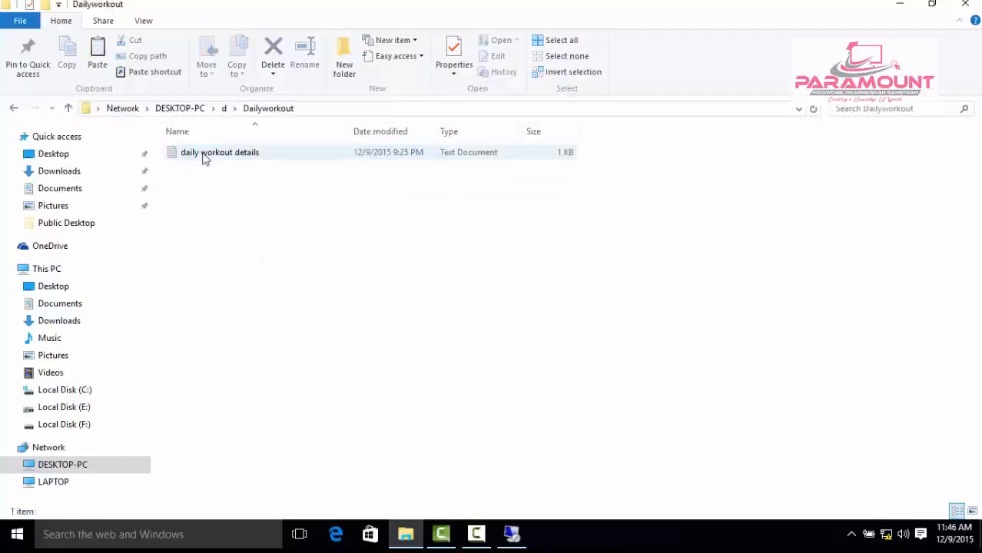
pyautogui.rightClick(218, 153)
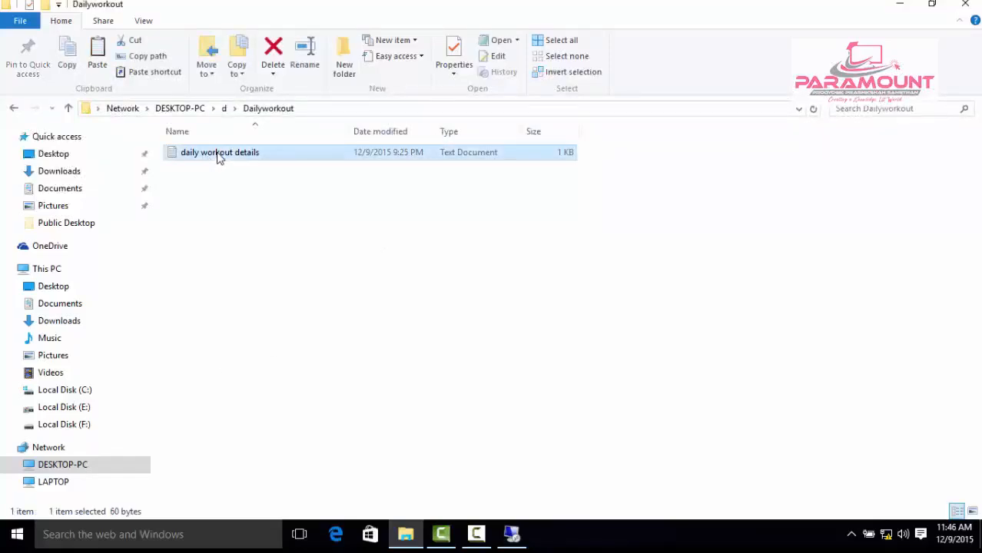
pyautogui.click(252, 285)
pyautogui.click(900, 5)
pyautogui.rightClick(452, 130)
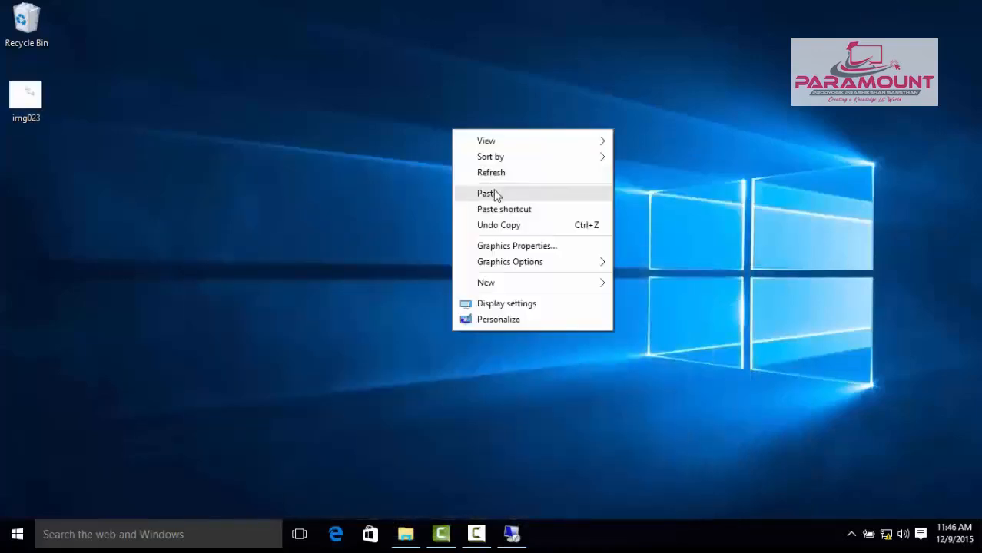
pyautogui.click(494, 194)
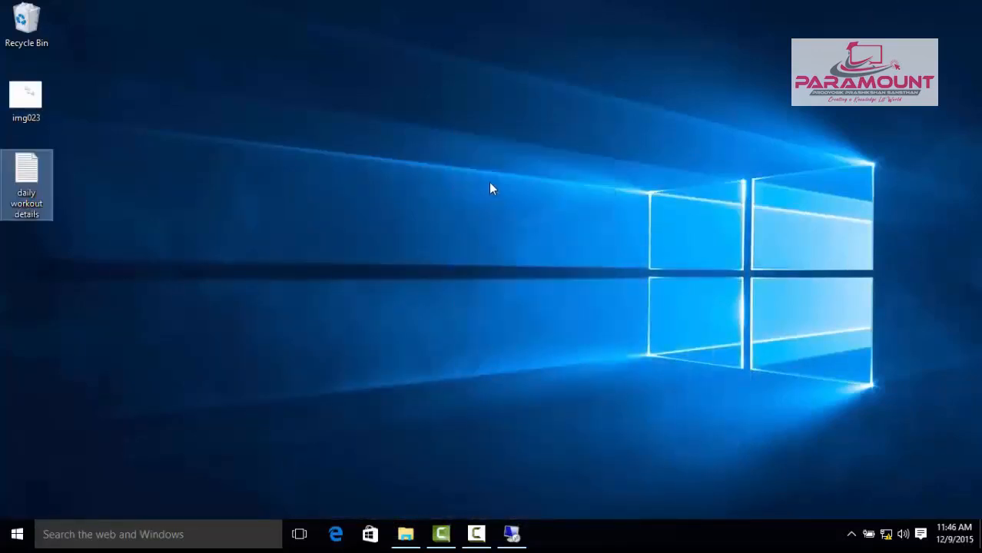
# - Copy the image img023 from the laptop's desktop into the shared Dailyworkout folder on DESKTOP-PC
pyautogui.rightClick(32, 97)
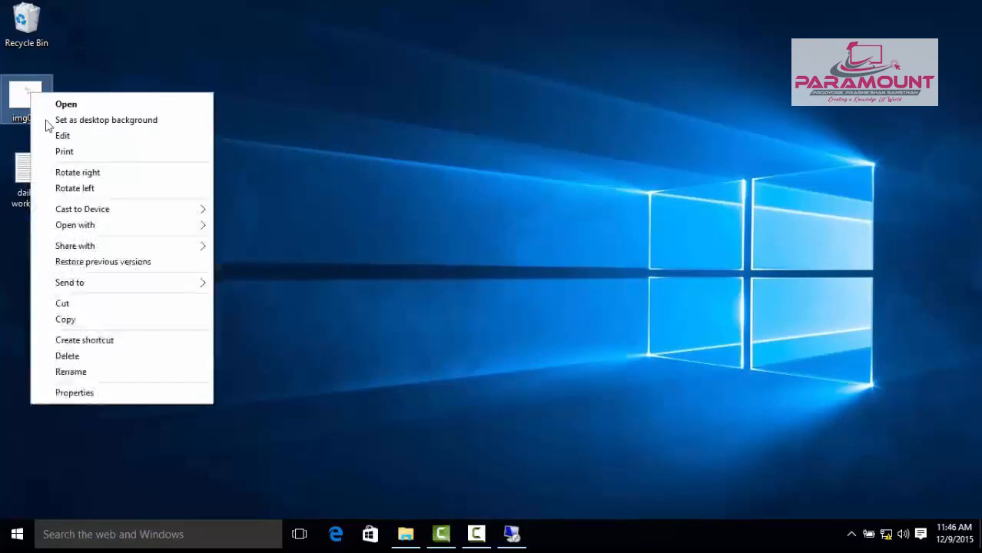
pyautogui.click(60, 318)
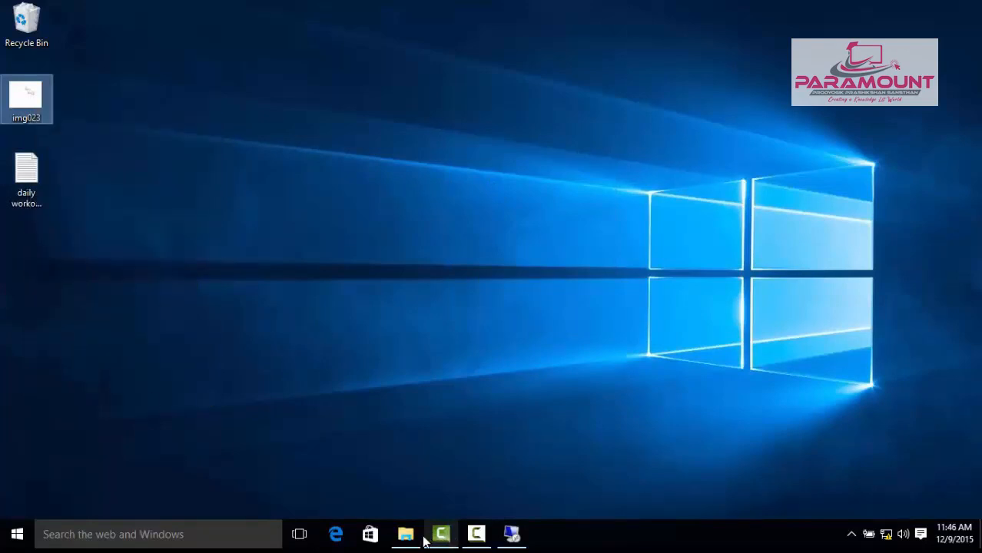
pyautogui.click(419, 536)
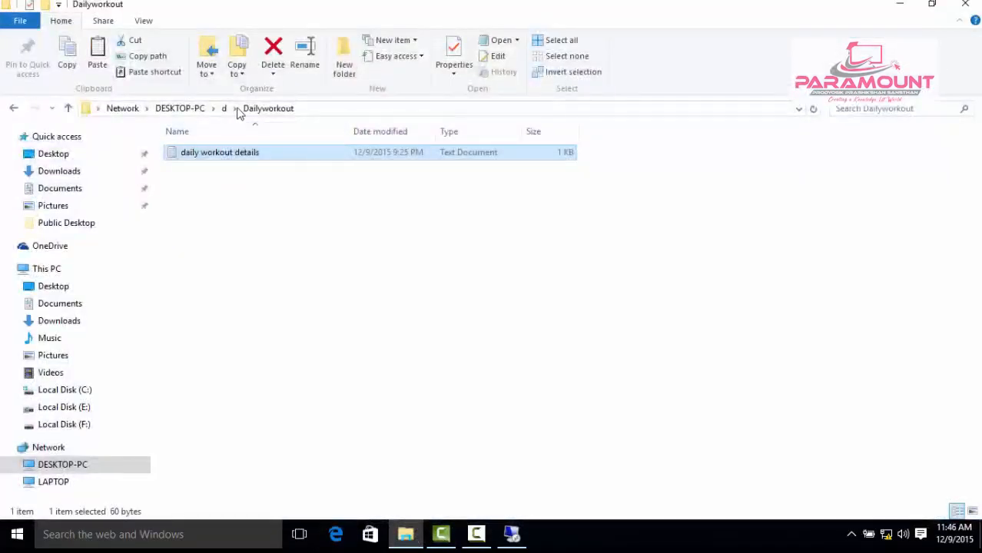
pyautogui.rightClick(248, 260)
pyautogui.click(280, 359)
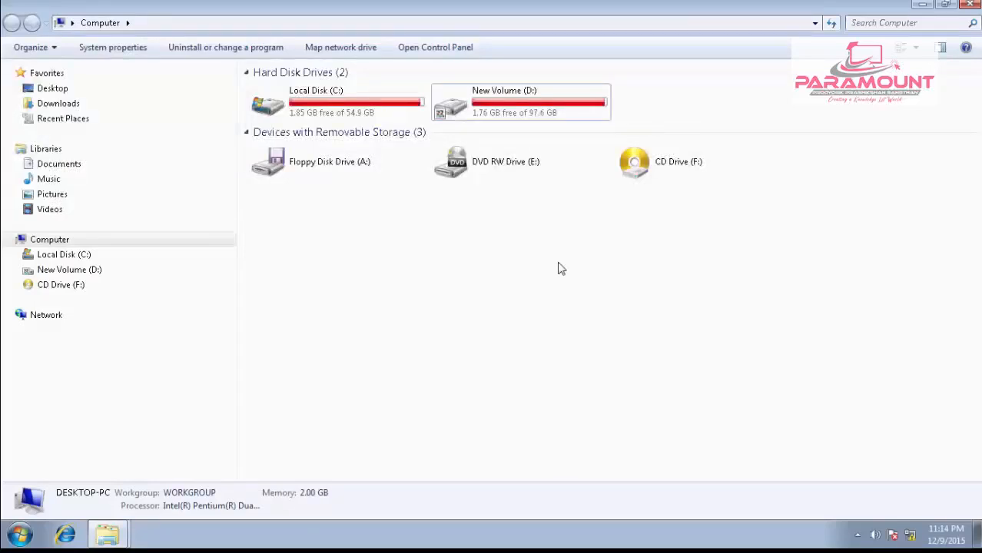
# - On the Windows 7 desktop PC, open the Dailyworkout folder on New Volume (D:) and check for img023
pyautogui.doubleClick(527, 112)
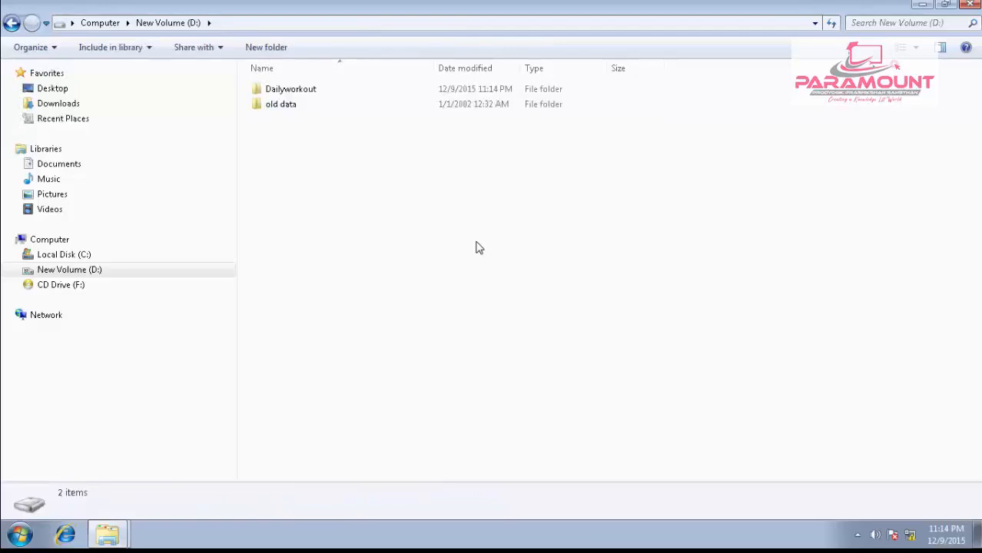
pyautogui.doubleClick(302, 90)
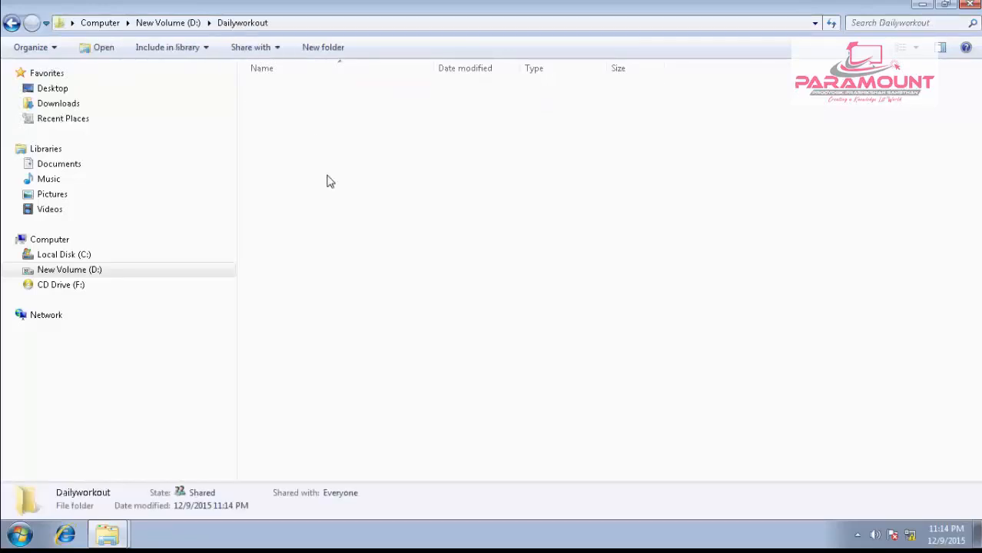
pyautogui.click(366, 125)
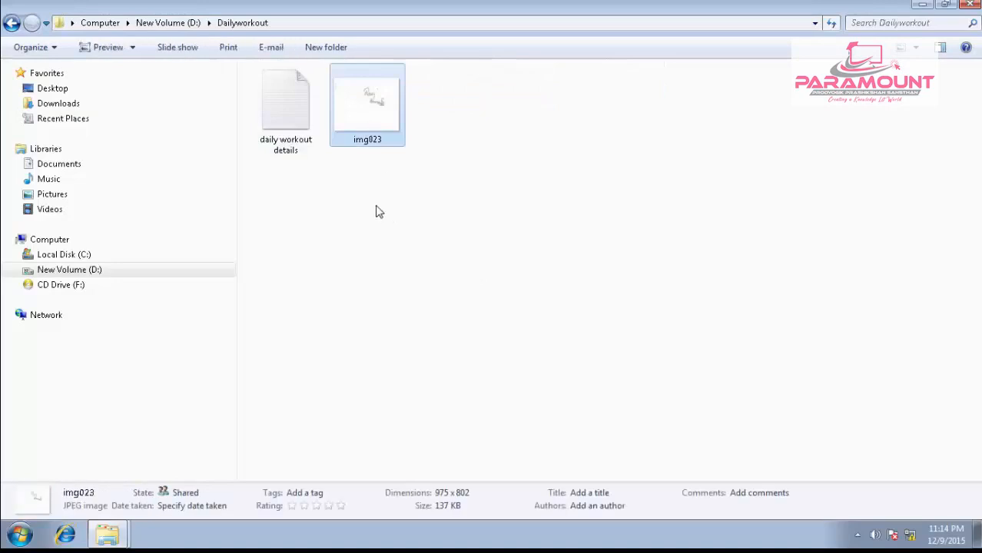